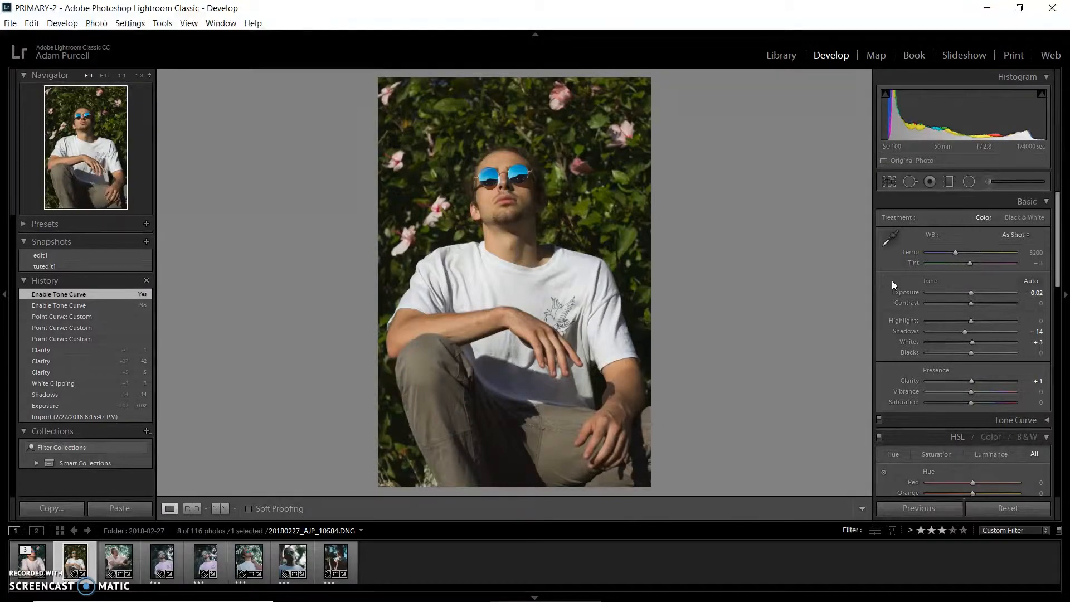
# Step: Set the camera calibration profile to Camera Portrait
pyautogui.scroll(-15, 893, 283)
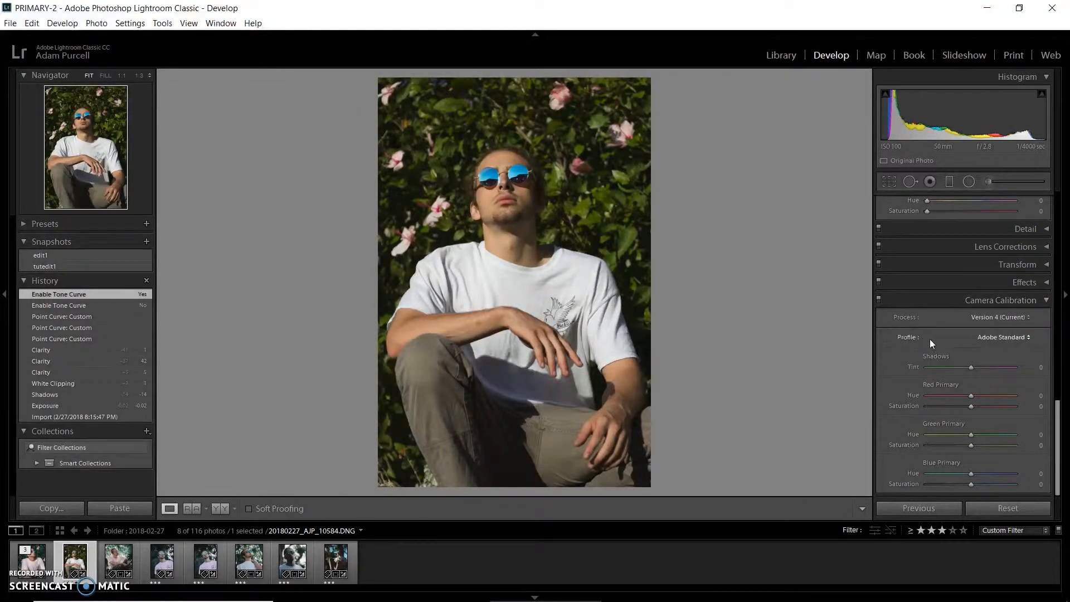
pyautogui.click(991, 337)
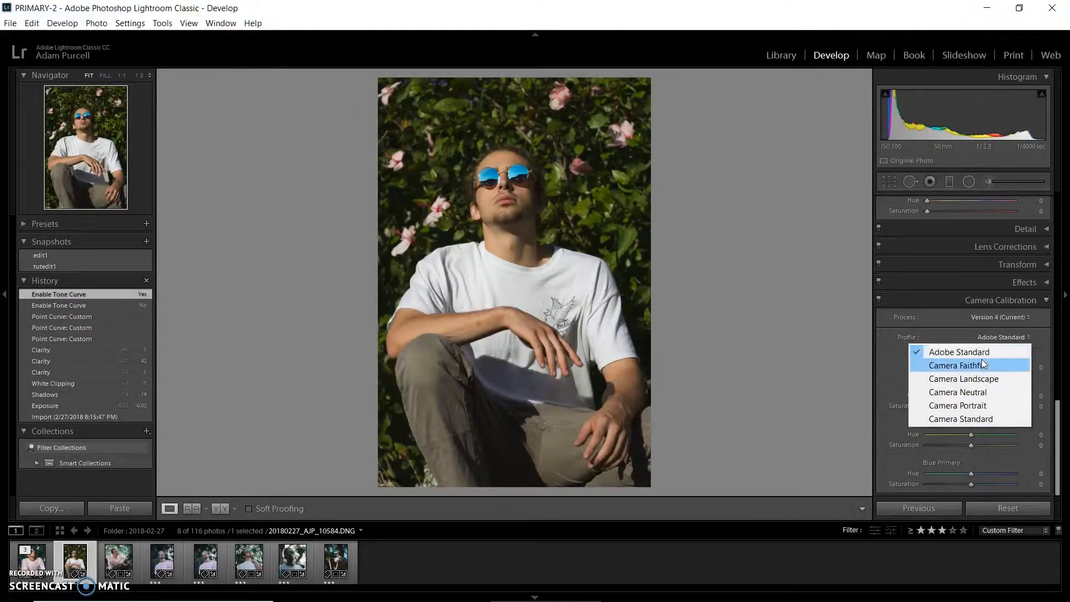
pyautogui.click(971, 405)
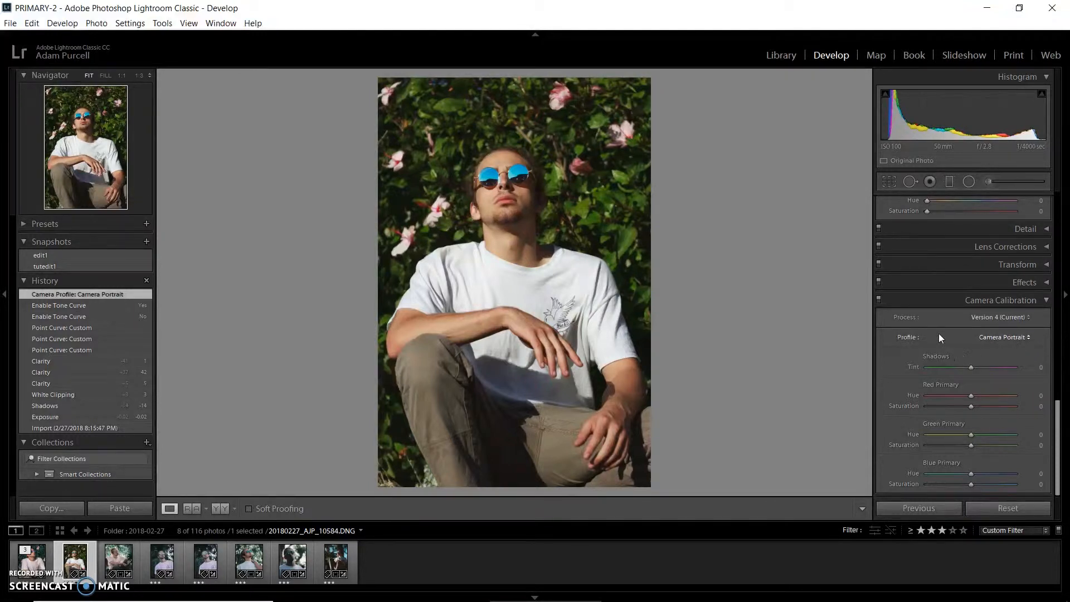
# Step: Shift the Green hue in the HSL panel to +94
pyautogui.scroll(10, 907, 300)
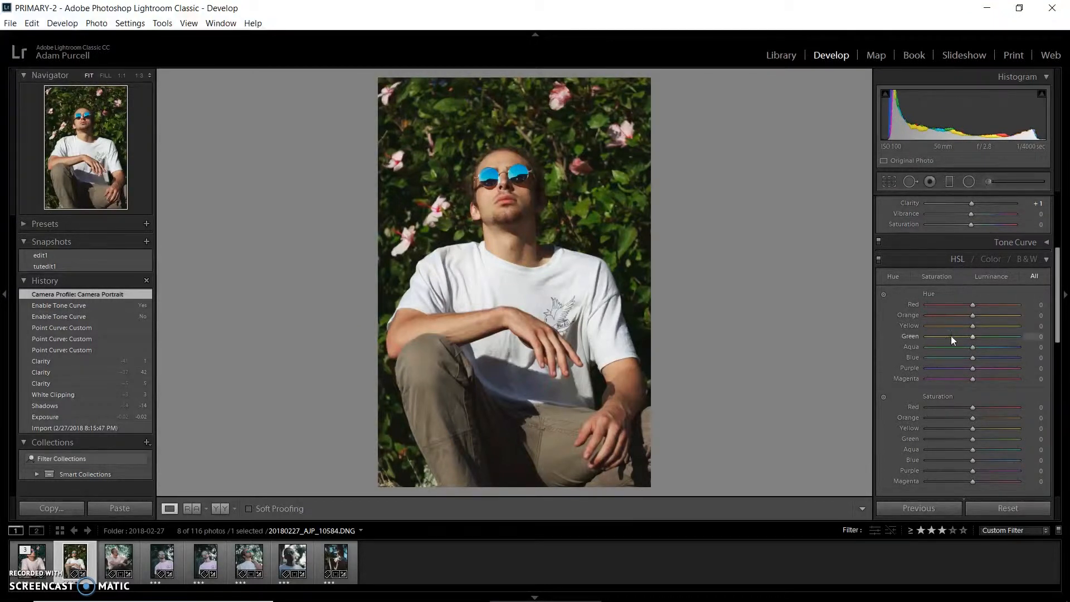
pyautogui.click(894, 276)
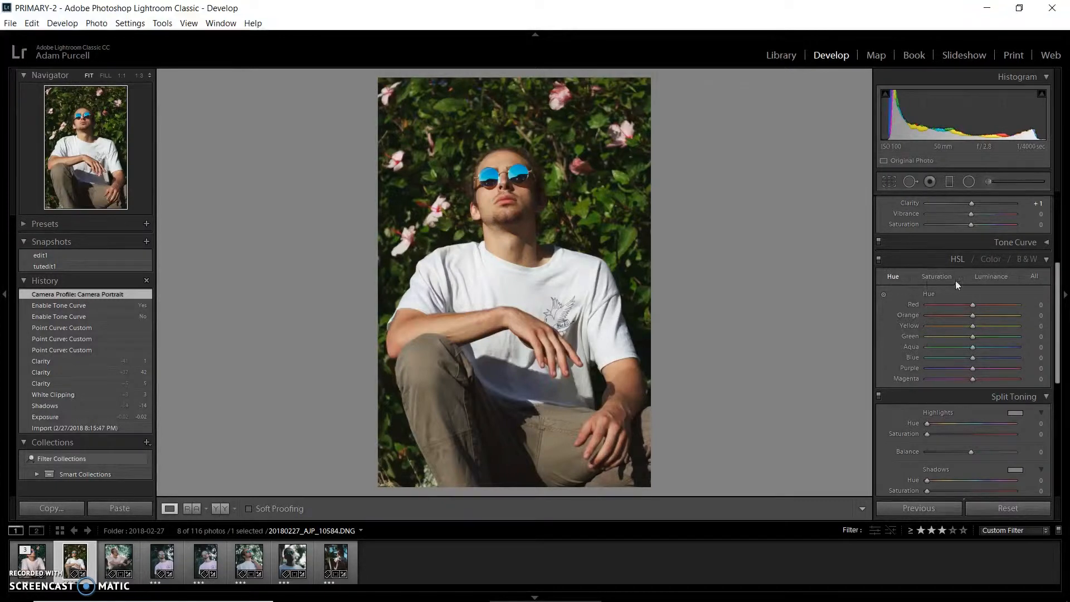
pyautogui.click(1034, 276)
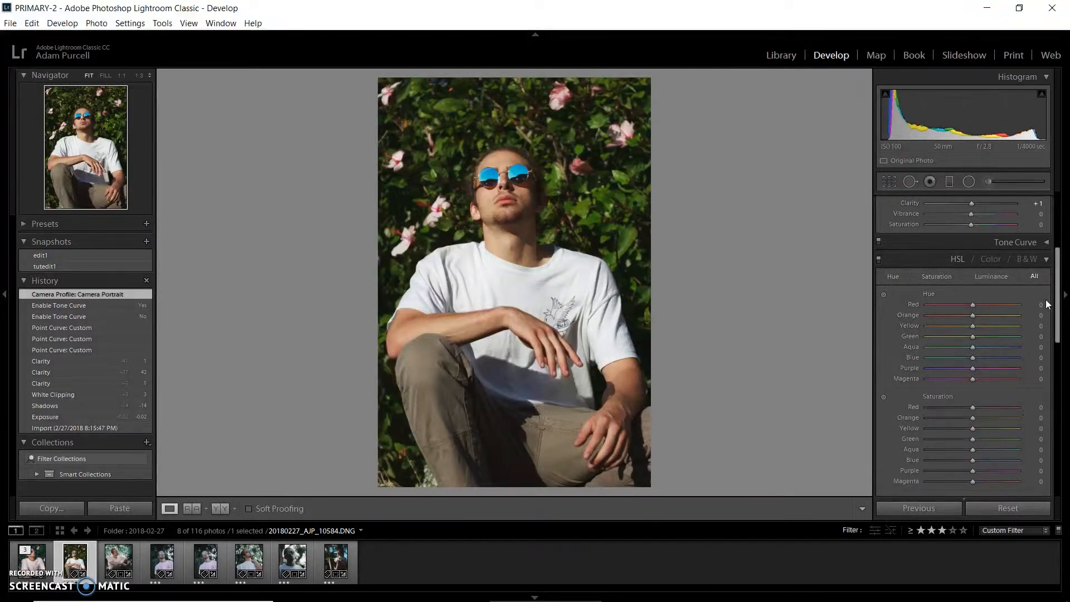
pyautogui.moveTo(1058, 299); pyautogui.dragTo(1061, 331)
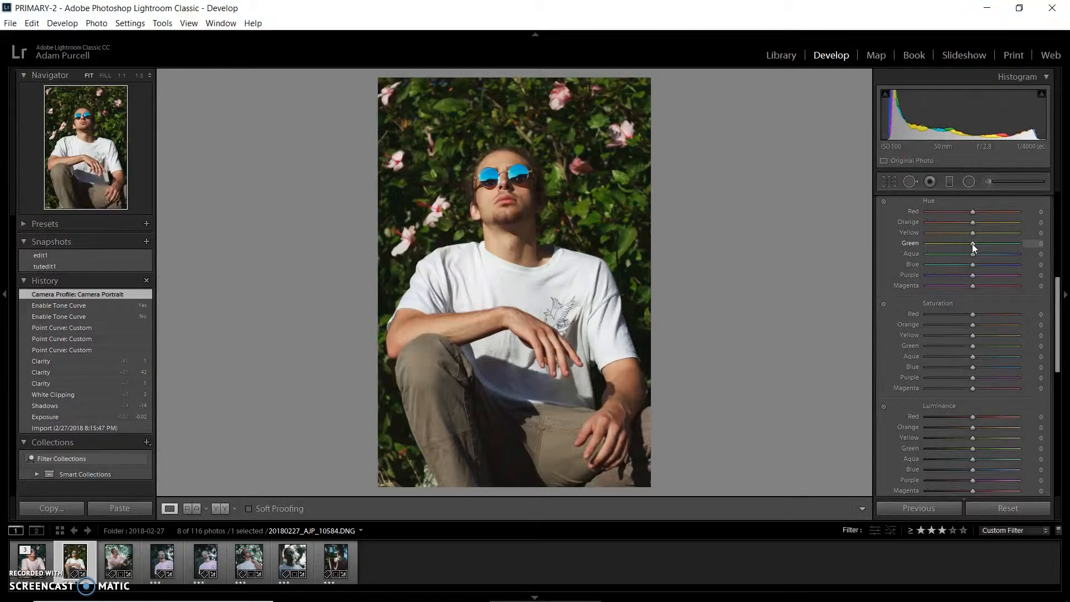
pyautogui.moveTo(972, 243)
pyautogui.mouseDown()
pyautogui.moveTo(1022, 240)
pyautogui.moveTo(868, 239)
pyautogui.moveTo(1047, 241)
pyautogui.moveTo(921, 239)
pyautogui.moveTo(988, 239)
pyautogui.moveTo(975, 249)
pyautogui.mouseUp()
pyautogui.moveTo(974, 248); pyautogui.dragTo(898, 243)
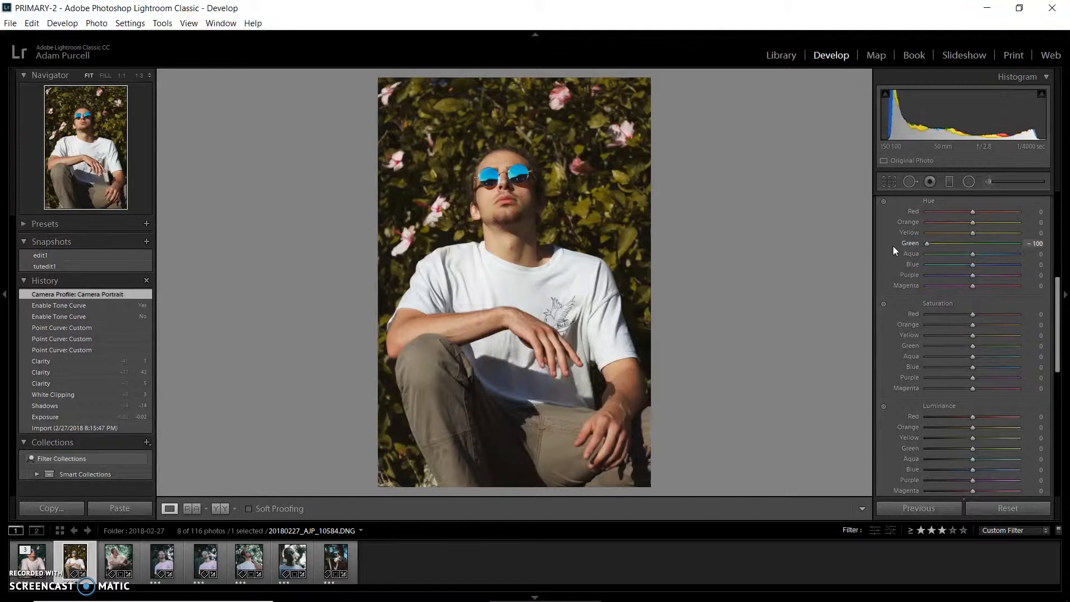
pyautogui.moveTo(893, 246); pyautogui.dragTo(1015, 247)
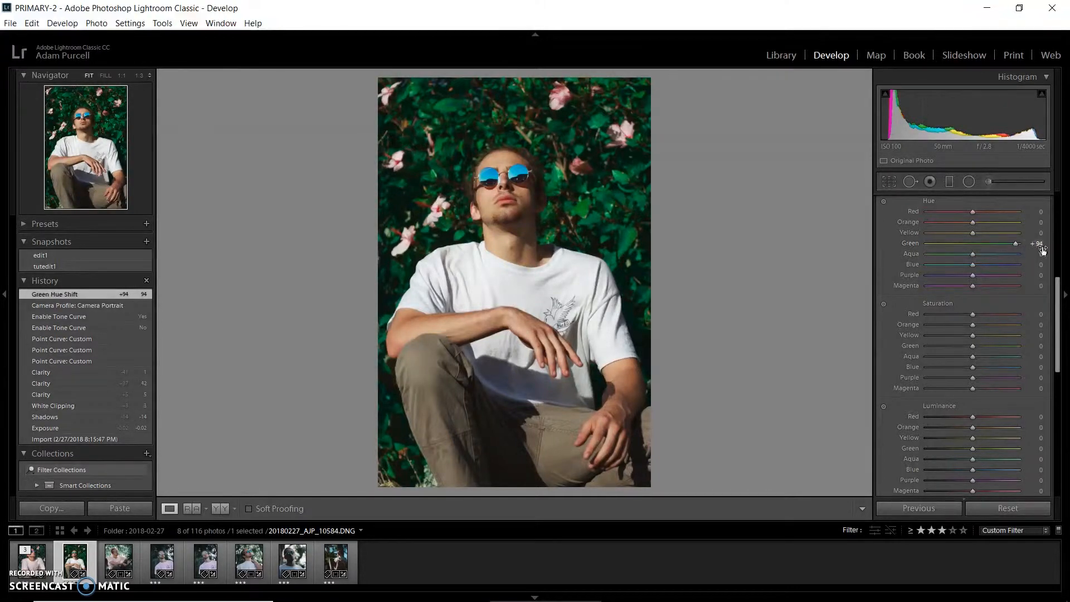
# Step: Lower the Green saturation to -85 and the Yellow saturation to -29
pyautogui.scroll(1, 885, 241)
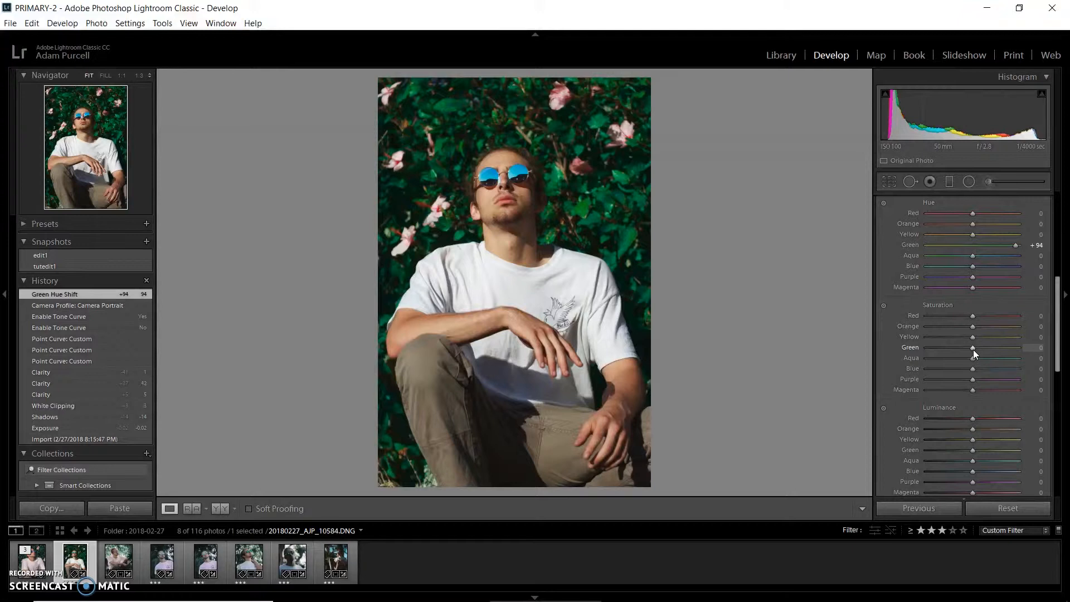
pyautogui.moveTo(973, 350); pyautogui.dragTo(950, 358)
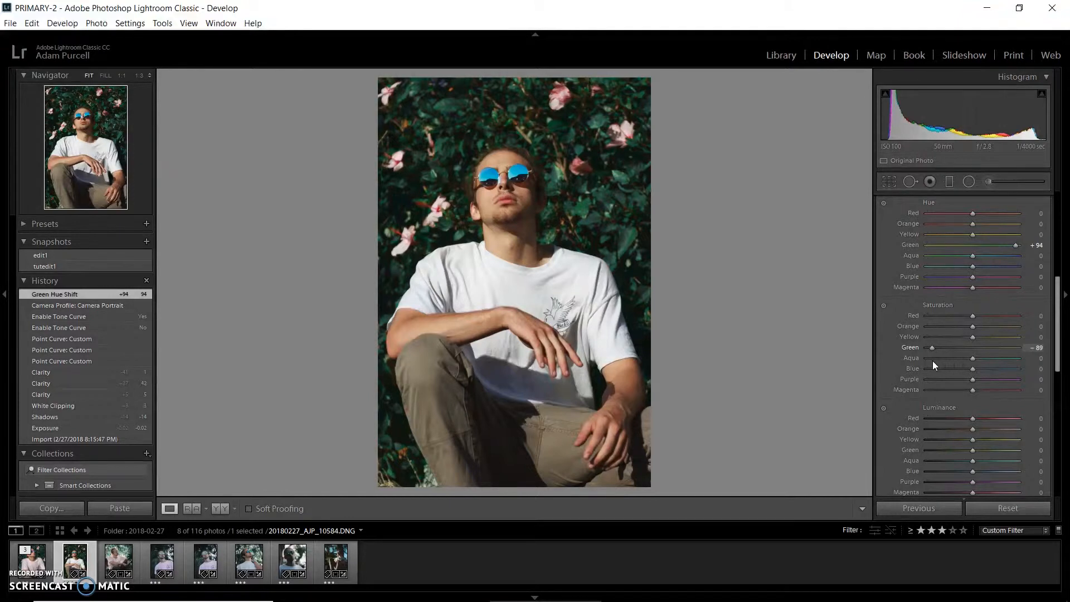
pyautogui.moveTo(932, 361); pyautogui.dragTo(934, 360)
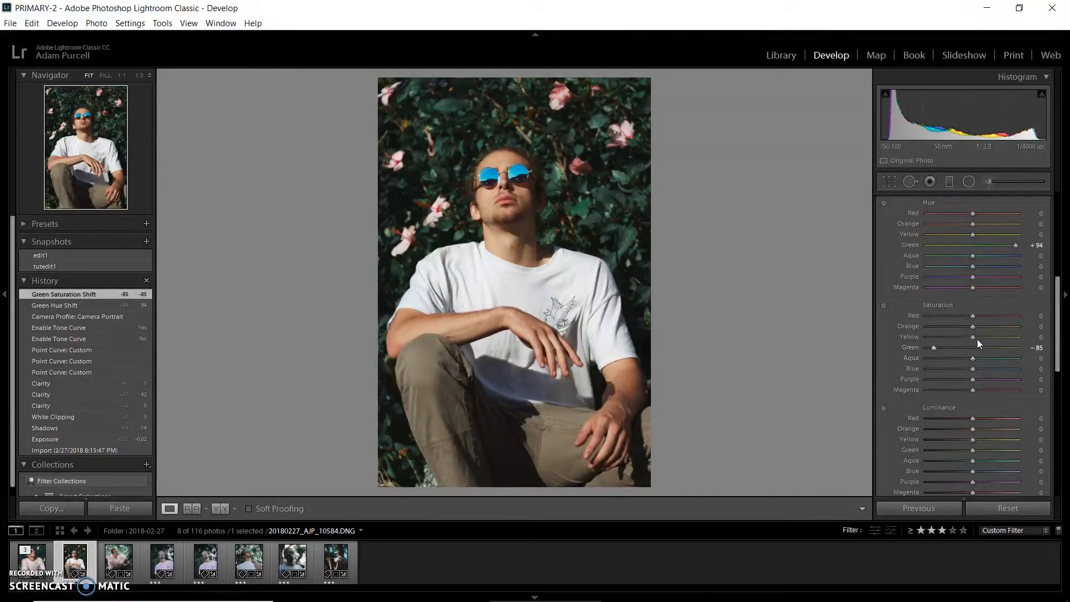
pyautogui.moveTo(966, 341)
pyautogui.mouseDown()
pyautogui.moveTo(975, 335)
pyautogui.moveTo(958, 342)
pyautogui.mouseUp()
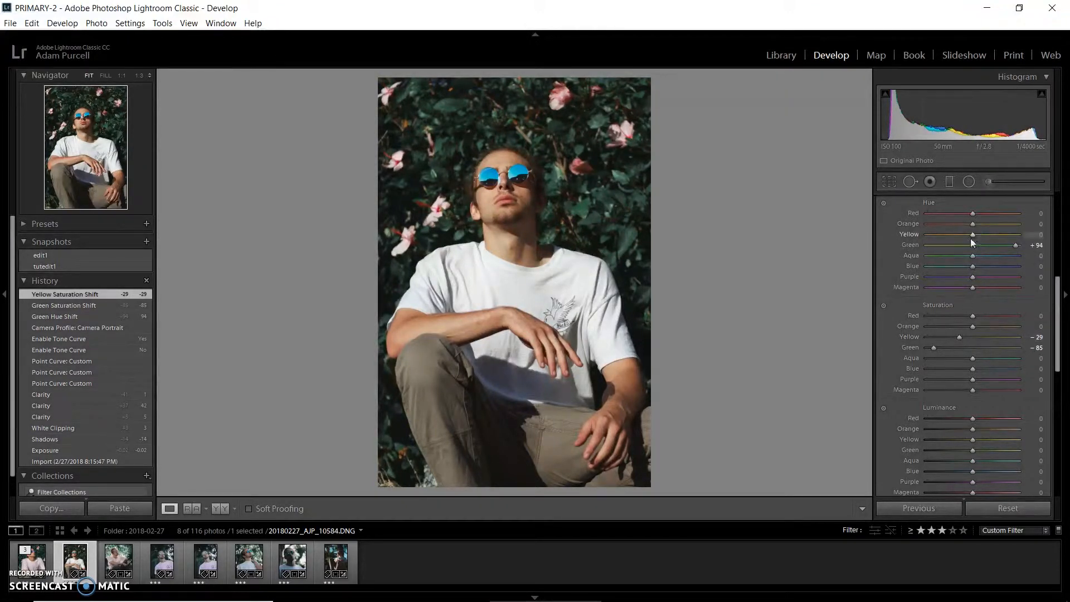
# Step: Toggle the HSL adjustments off and on to compare the photo before and after
pyautogui.scroll(3, 877, 247)
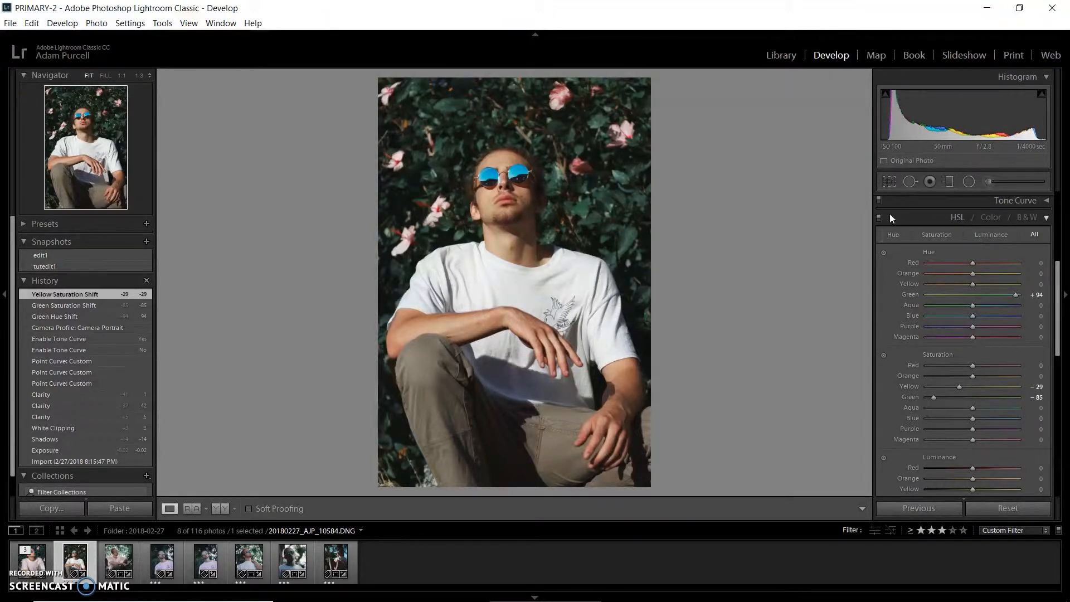
pyautogui.click(879, 216)
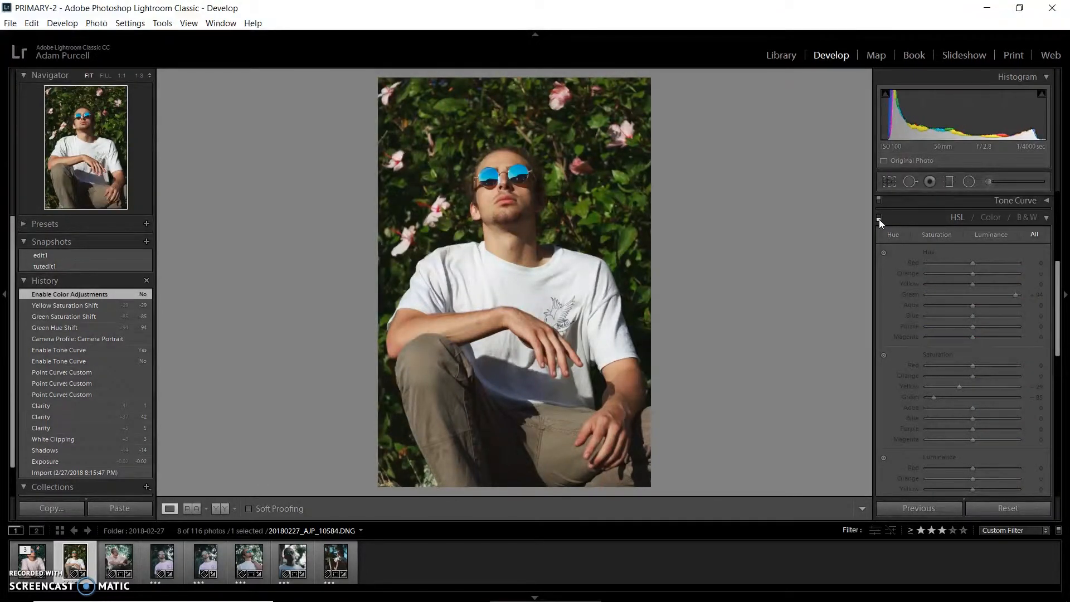
pyautogui.click(881, 216)
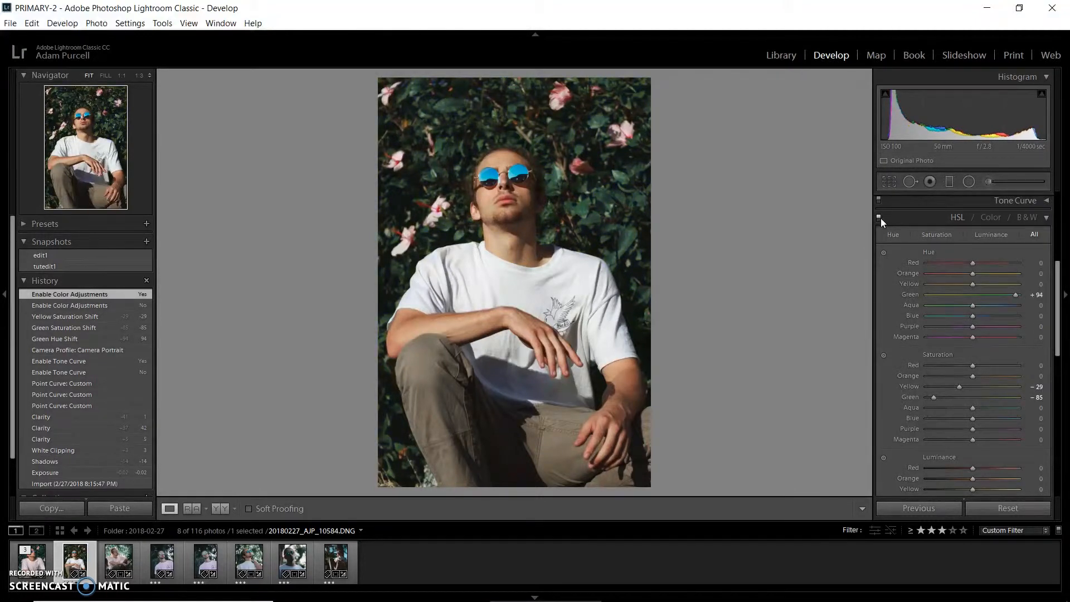
pyautogui.click(881, 216)
pyautogui.click(881, 216)
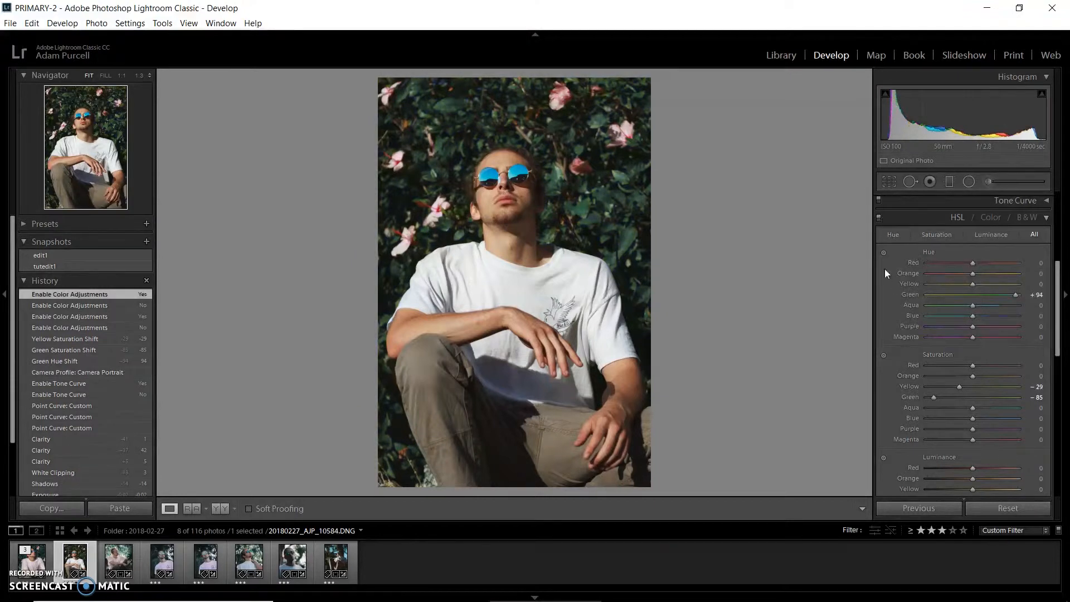
# Step: Reduce the Green luminance to -29
pyautogui.scroll(-2, 887, 291)
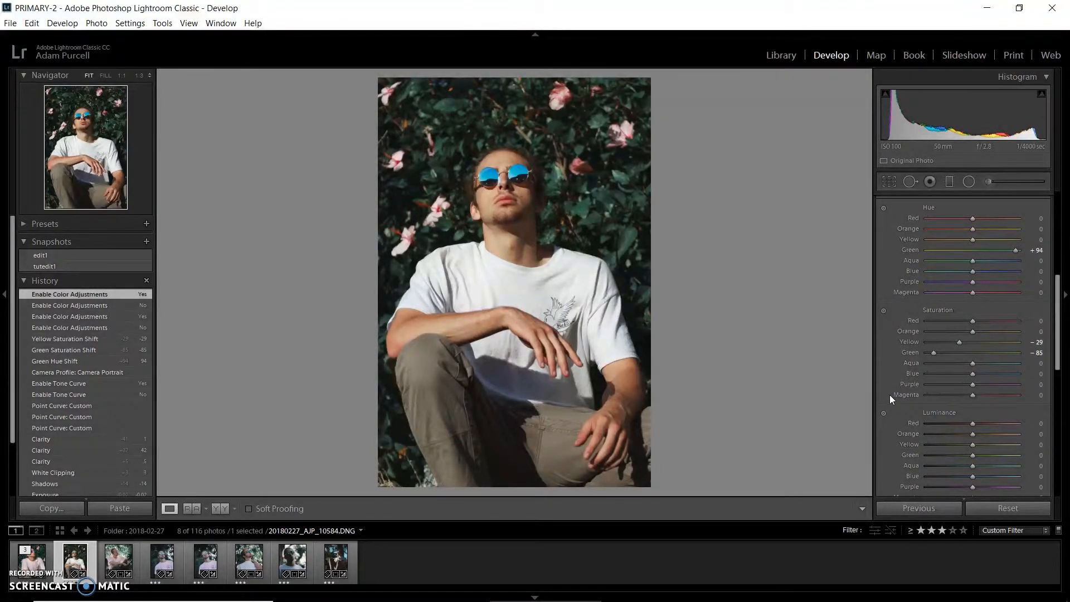
pyautogui.scroll(-1, 889, 394)
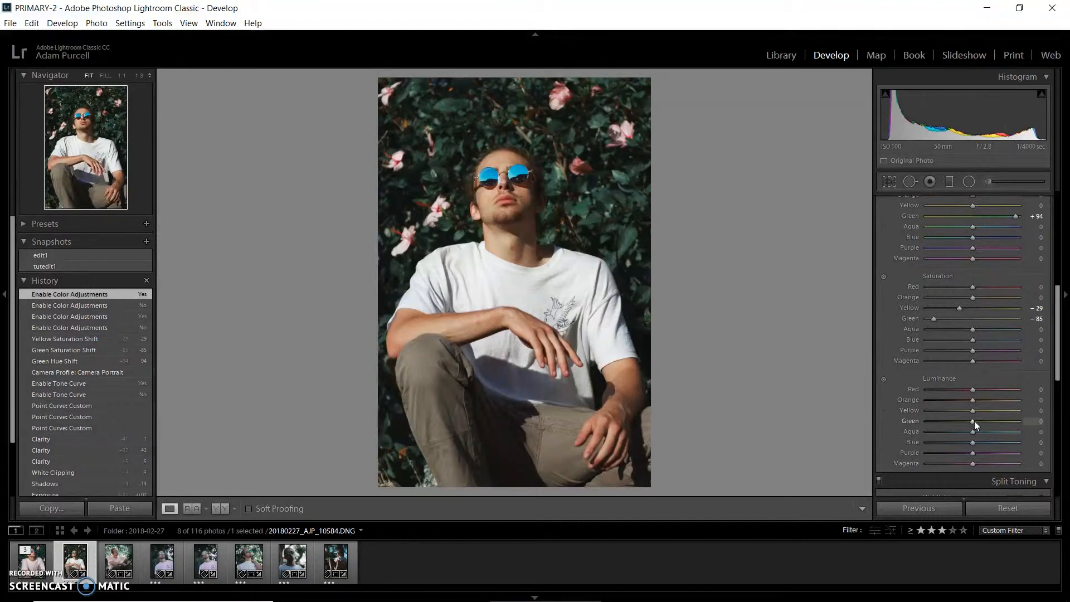
pyautogui.moveTo(973, 420); pyautogui.dragTo(957, 426)
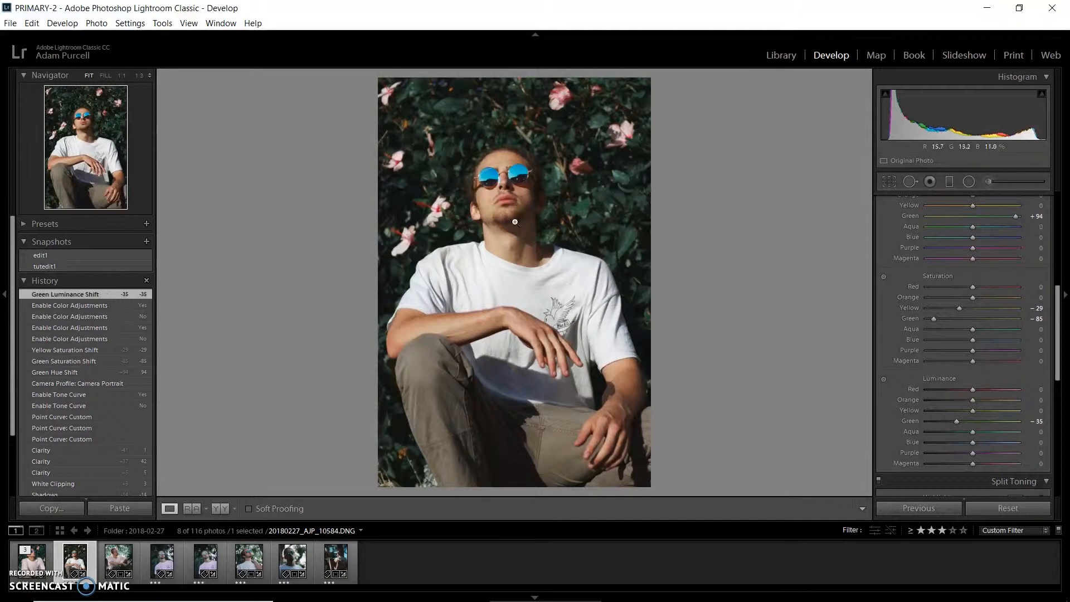
pyautogui.moveTo(959, 421); pyautogui.dragTo(958, 422)
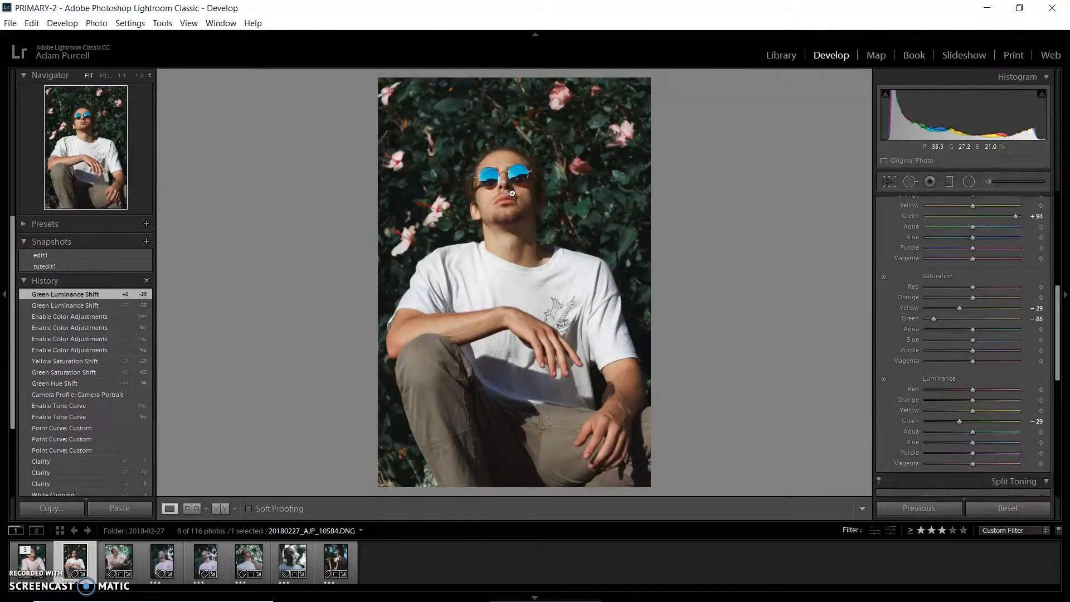
# Step: Tint the split-toning shadows blue with hue 238 and saturation 7
pyautogui.moveTo(1057, 355); pyautogui.dragTo(1057, 367)
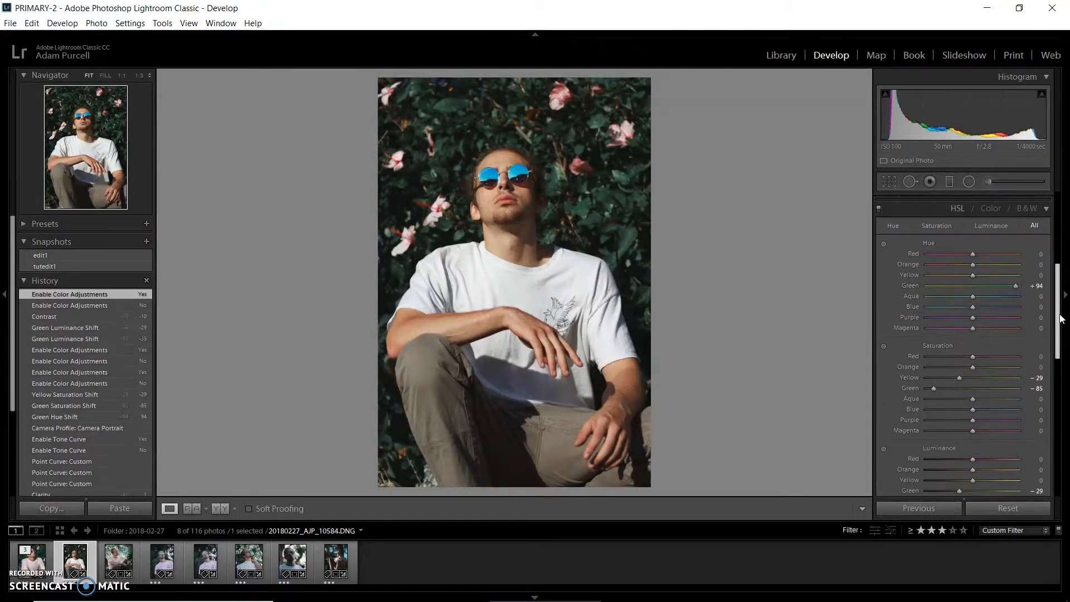
pyautogui.moveTo(1061, 319); pyautogui.dragTo(1060, 396)
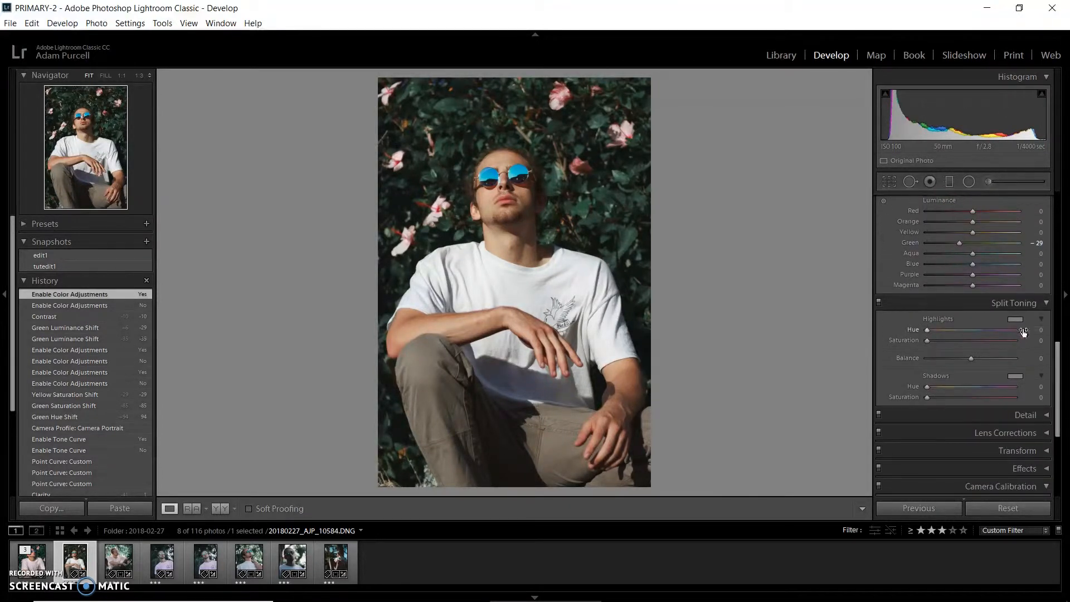
pyautogui.click(1015, 377)
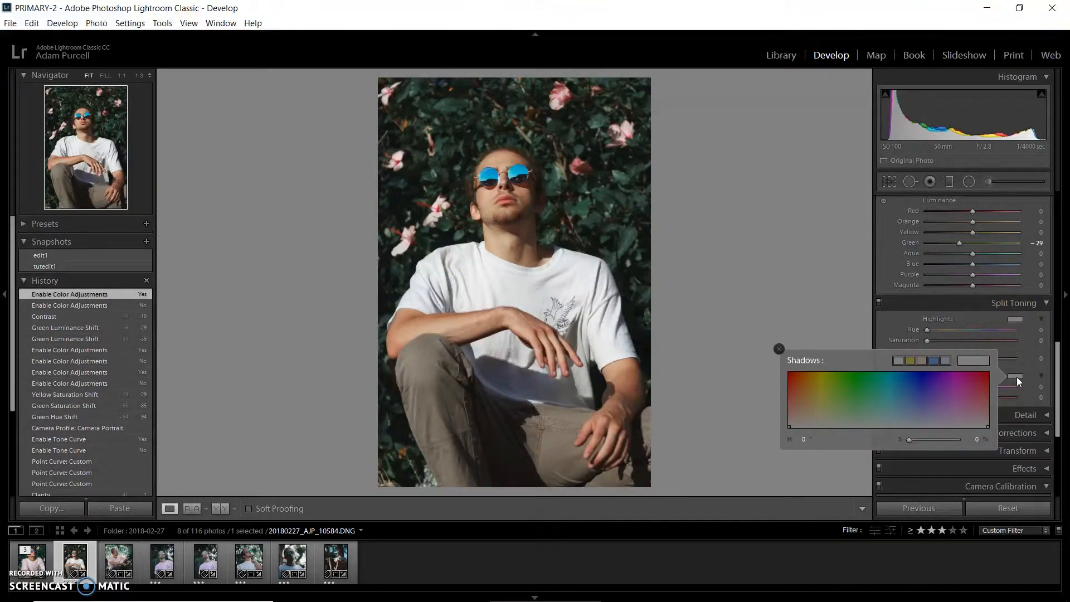
pyautogui.click(921, 379)
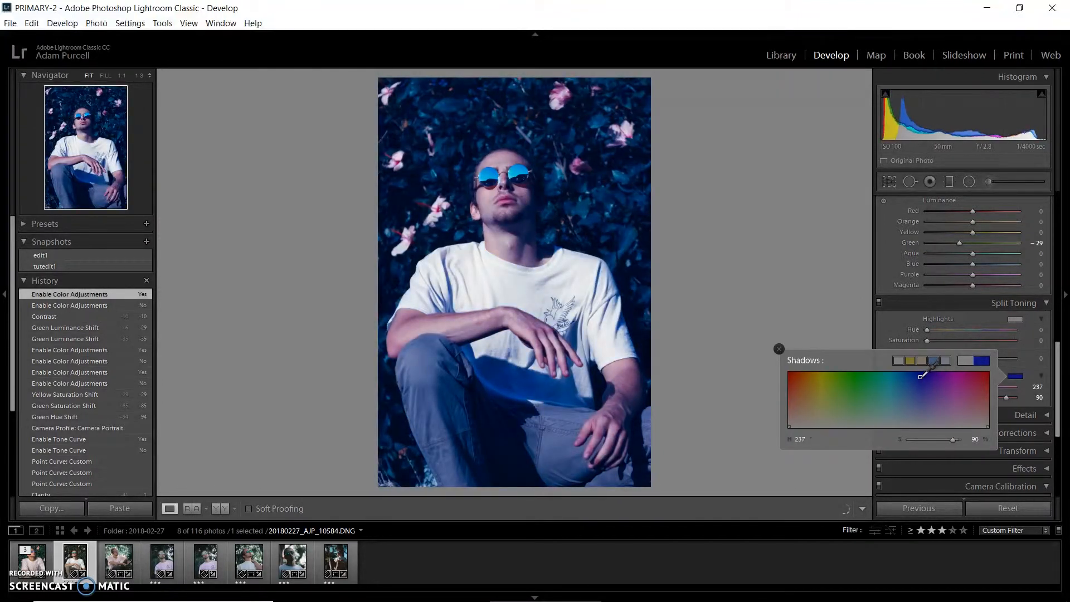
pyautogui.moveTo(921, 379); pyautogui.dragTo(920, 374)
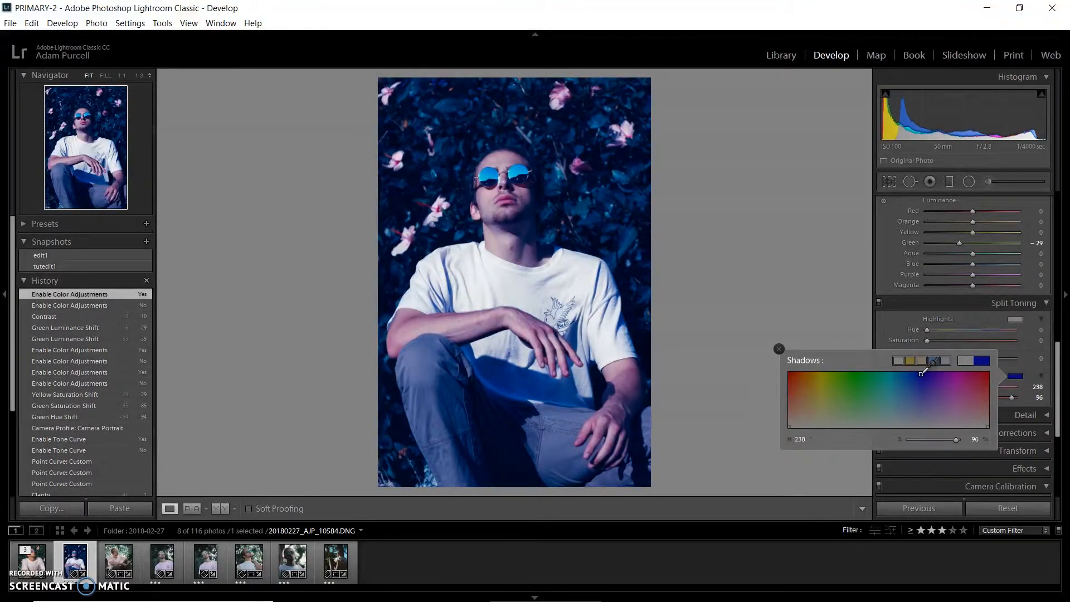
pyautogui.moveTo(930, 437); pyautogui.dragTo(911, 440)
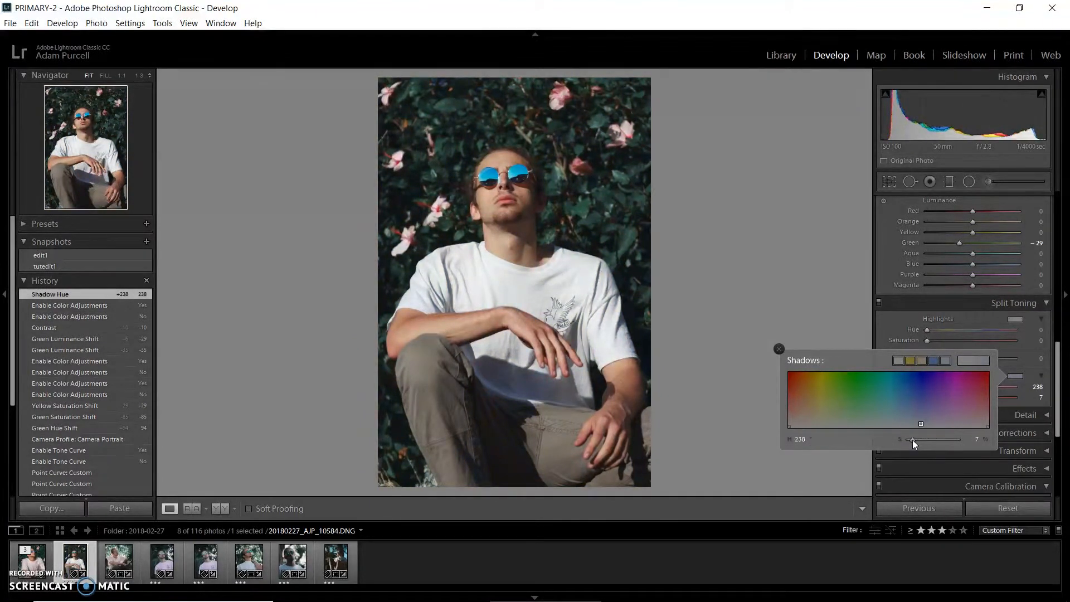
pyautogui.moveTo(1058, 384); pyautogui.dragTo(1058, 380)
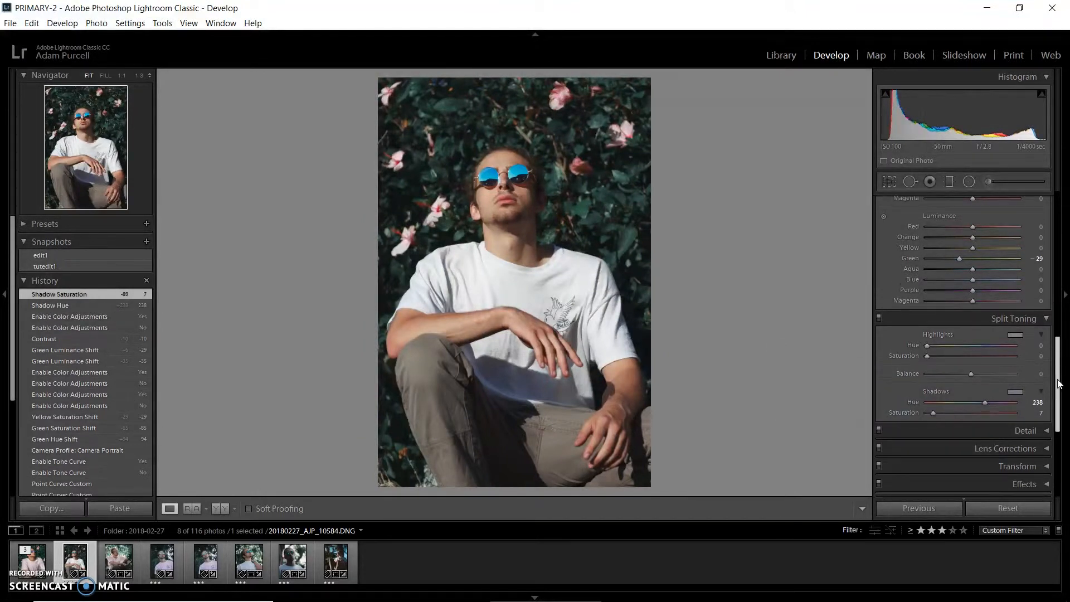
# Step: Tint the split-toning highlights with hue 40 and saturation 5
pyautogui.click(1017, 334)
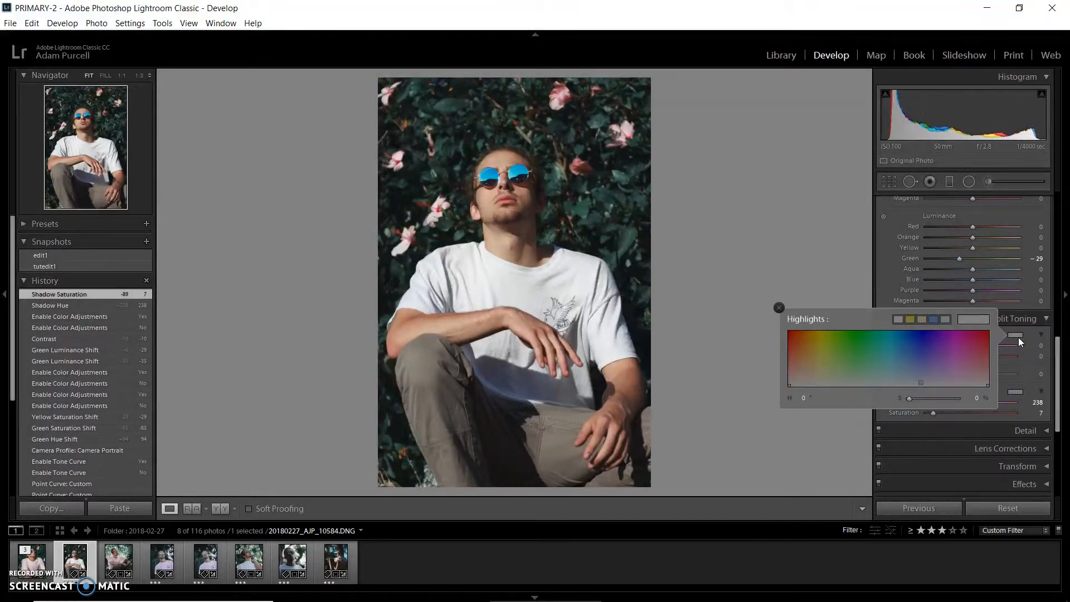
pyautogui.moveTo(817, 334); pyautogui.dragTo(810, 332)
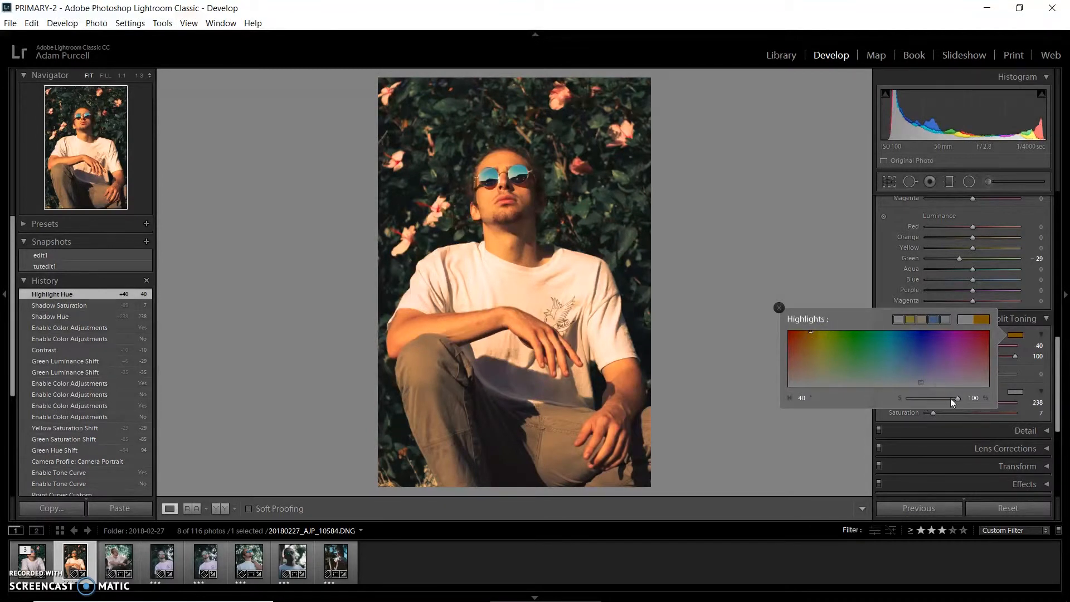
pyautogui.moveTo(958, 399)
pyautogui.mouseDown()
pyautogui.moveTo(902, 398)
pyautogui.moveTo(911, 403)
pyautogui.mouseUp()
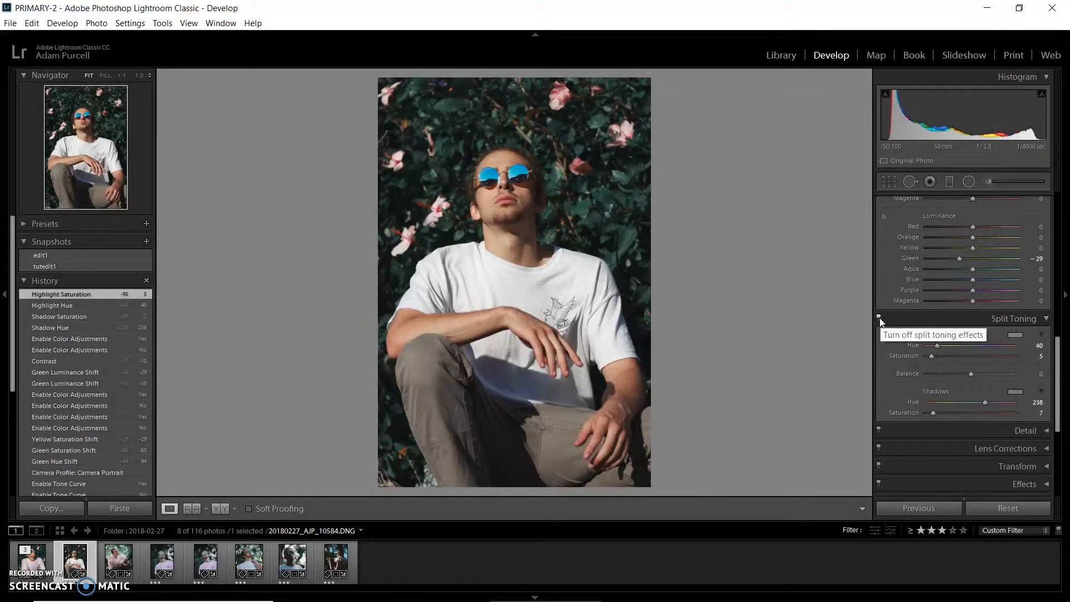
# Step: Toggle split toning off and on to compare its effect on the photo
pyautogui.click(879, 319)
pyautogui.click(879, 318)
pyautogui.click(880, 318)
pyautogui.click(879, 318)
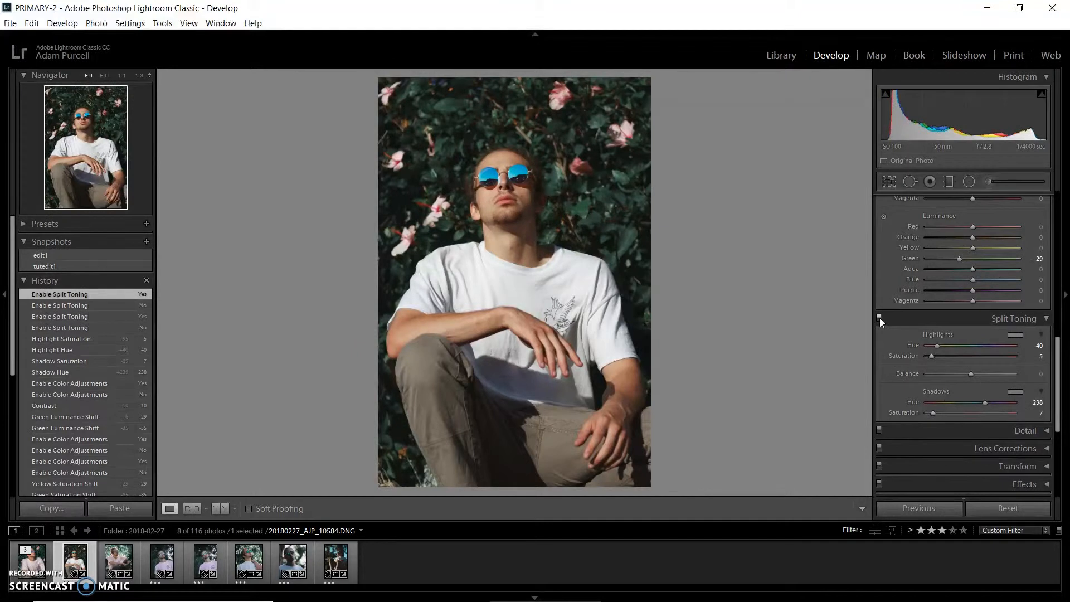
pyautogui.click(879, 318)
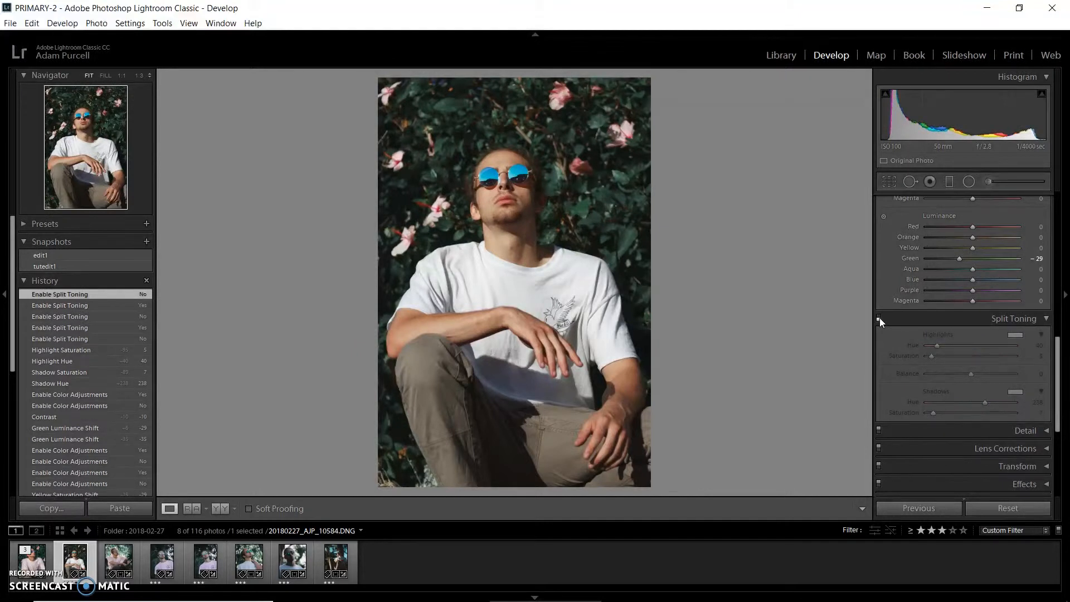
pyautogui.click(879, 318)
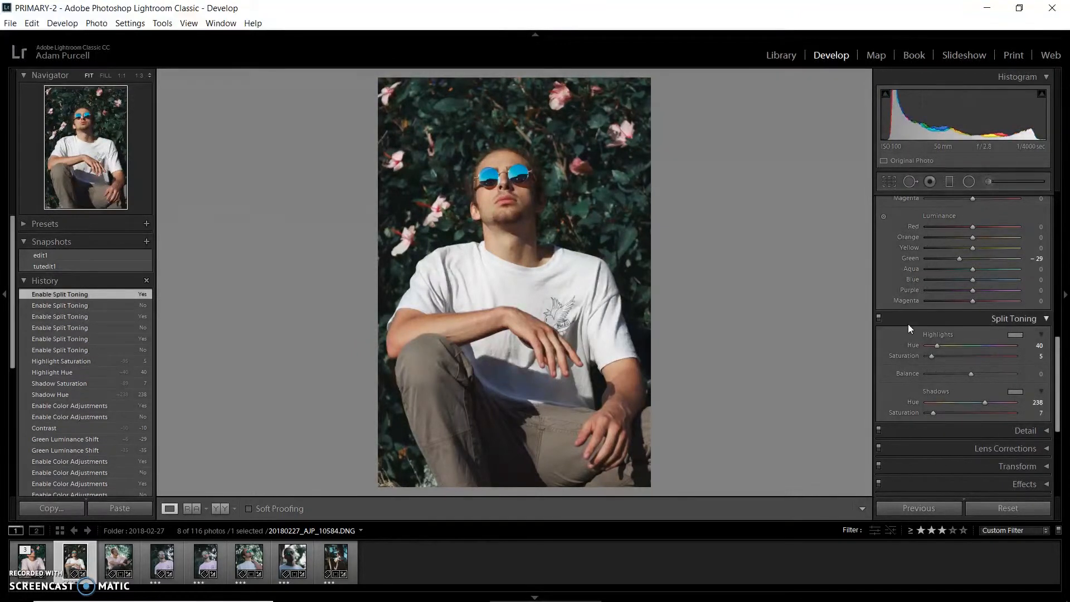
# Step: In Camera Calibration, set Blue Primary hue to +15 and saturation to -15, and Green Primary hue to +10, saturation -5
pyautogui.scroll(-5, 898, 325)
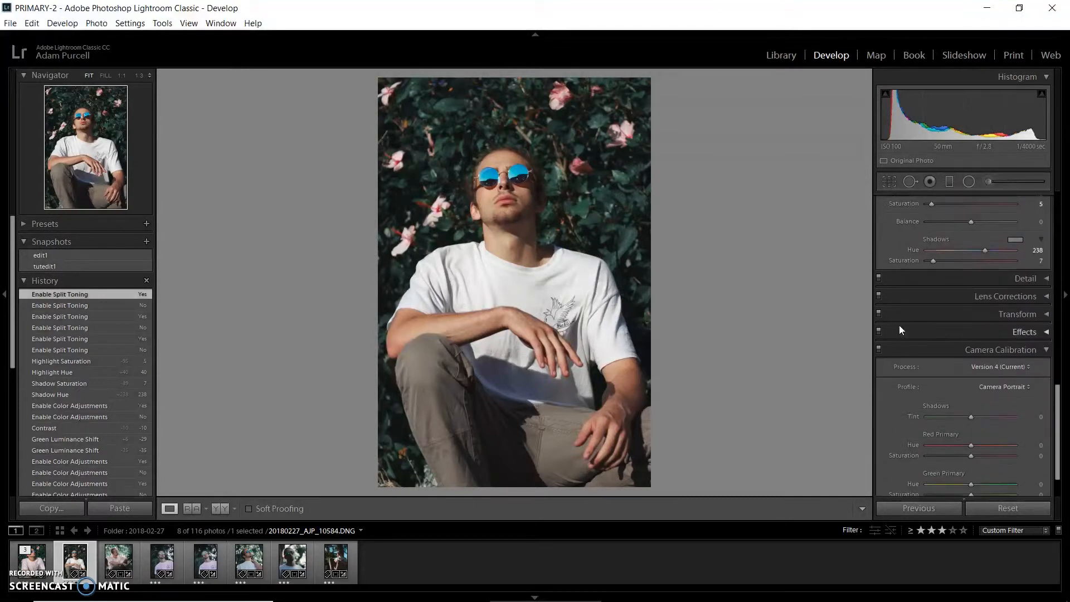
pyautogui.scroll(-1, 899, 326)
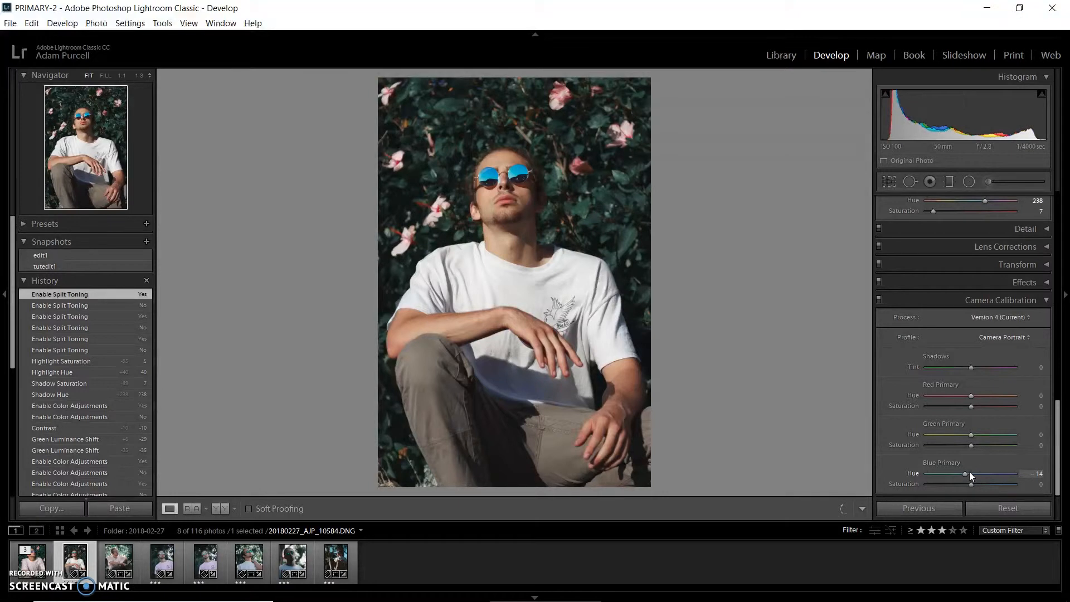
pyautogui.moveTo(964, 474); pyautogui.dragTo(978, 464)
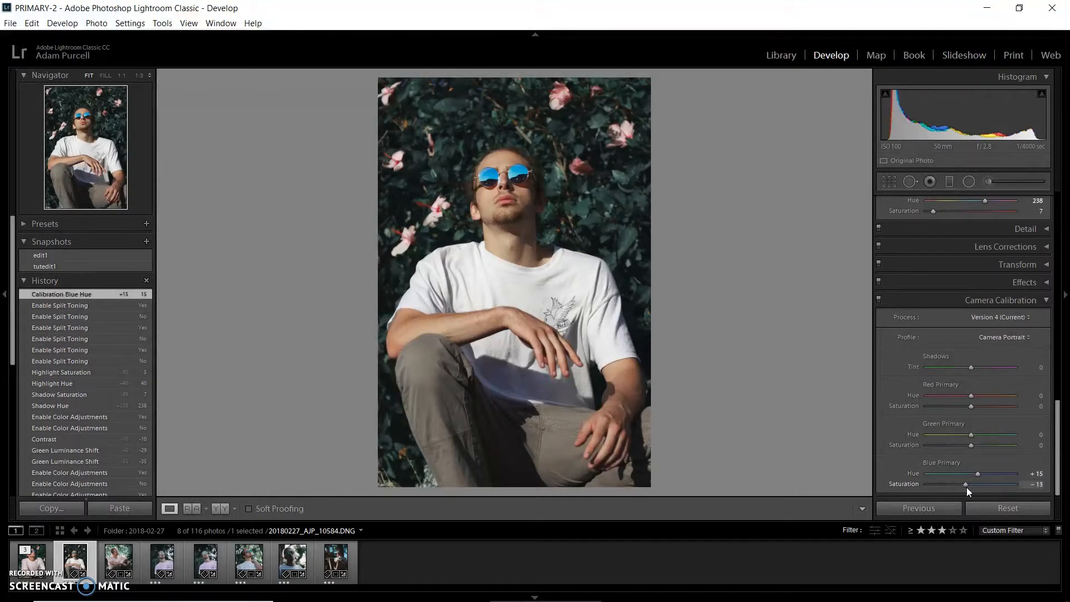
pyautogui.moveTo(966, 486); pyautogui.dragTo(966, 486)
pyautogui.moveTo(970, 434)
pyautogui.mouseDown()
pyautogui.moveTo(951, 443)
pyautogui.moveTo(978, 427)
pyautogui.moveTo(944, 443)
pyautogui.moveTo(977, 419)
pyautogui.moveTo(961, 430)
pyautogui.moveTo(975, 422)
pyautogui.moveTo(968, 447)
pyautogui.mouseUp()
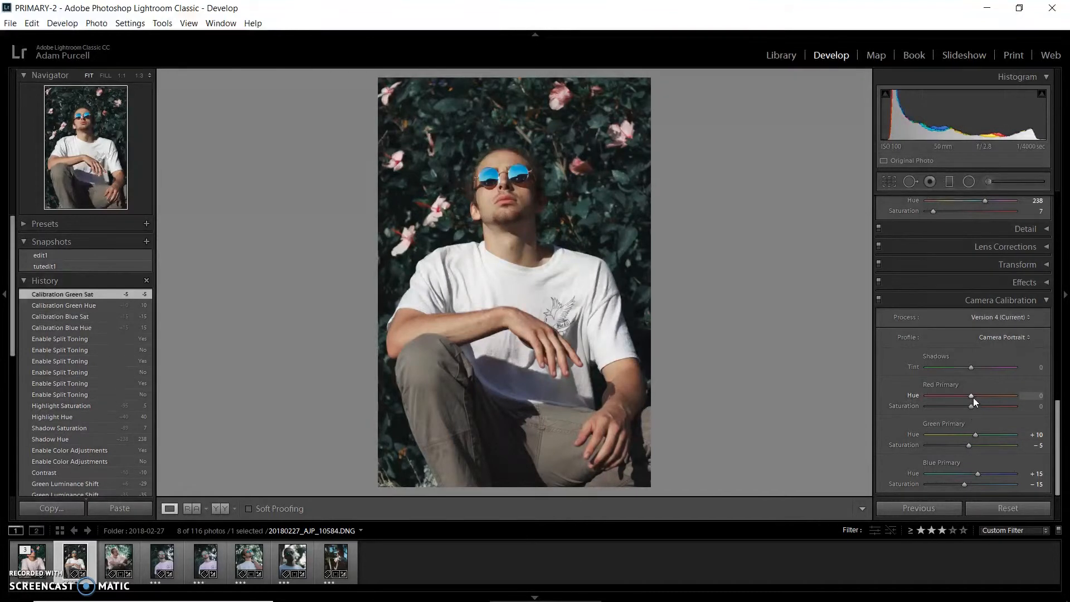
# Step: Try shifting the Red Primary hue to -11 and undo it
pyautogui.moveTo(971, 396)
pyautogui.mouseDown()
pyautogui.moveTo(948, 404)
pyautogui.moveTo(981, 388)
pyautogui.moveTo(957, 403)
pyautogui.moveTo(977, 389)
pyautogui.moveTo(966, 396)
pyautogui.mouseUp()
pyautogui.hotkey('ctrl', 'z')
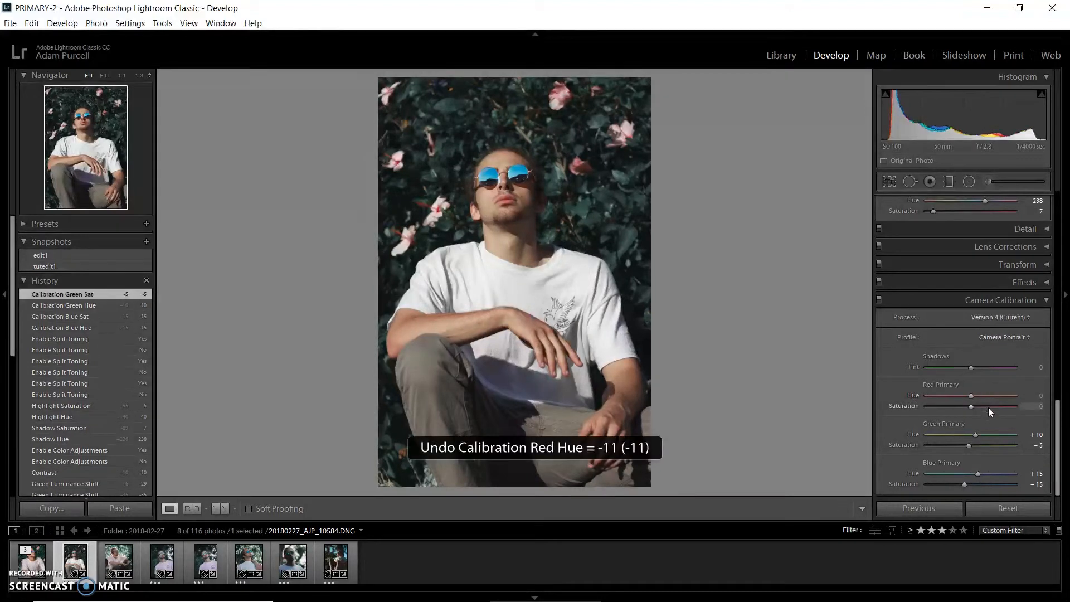
# Step: Toggle camera calibration off and on to compare its effect on the photo
pyautogui.click(878, 300)
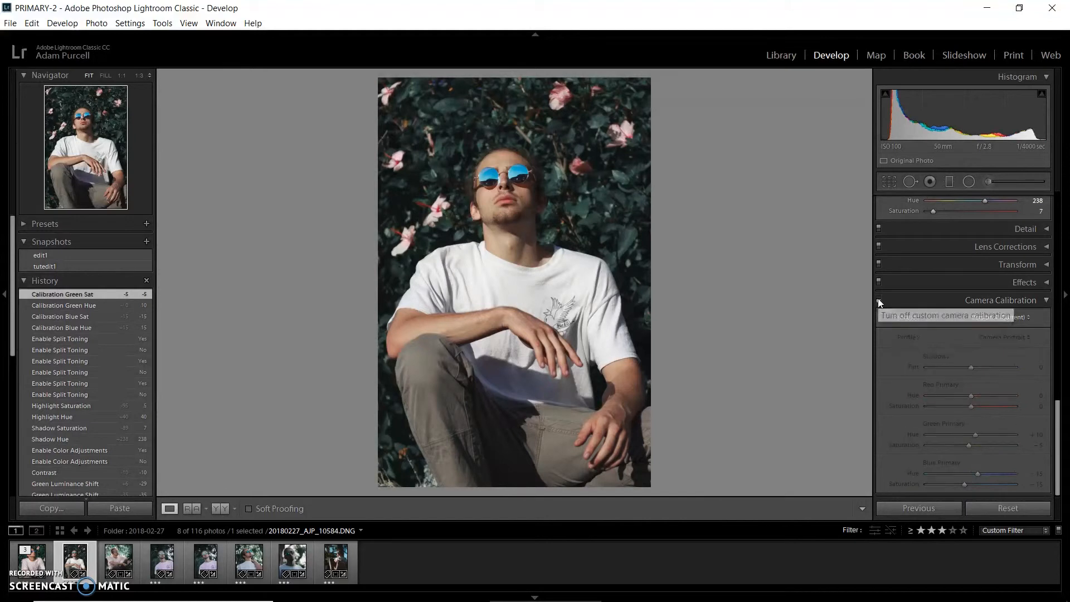
pyautogui.click(878, 299)
pyautogui.click(881, 298)
pyautogui.click(881, 299)
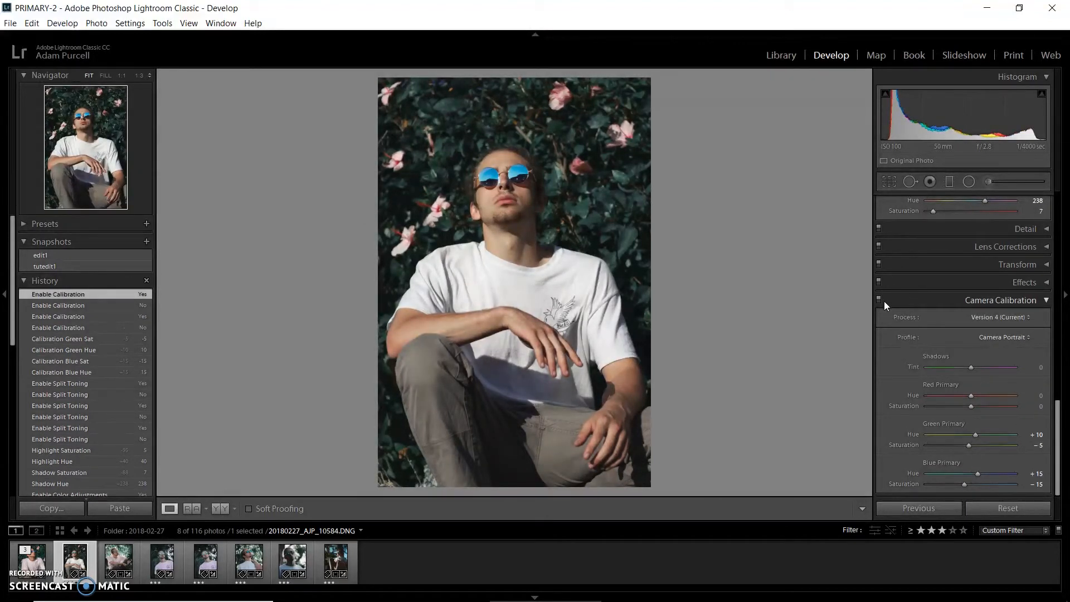
pyautogui.click(878, 299)
pyautogui.click(878, 299)
pyautogui.click(878, 299)
pyautogui.click(878, 299)
pyautogui.click(878, 299)
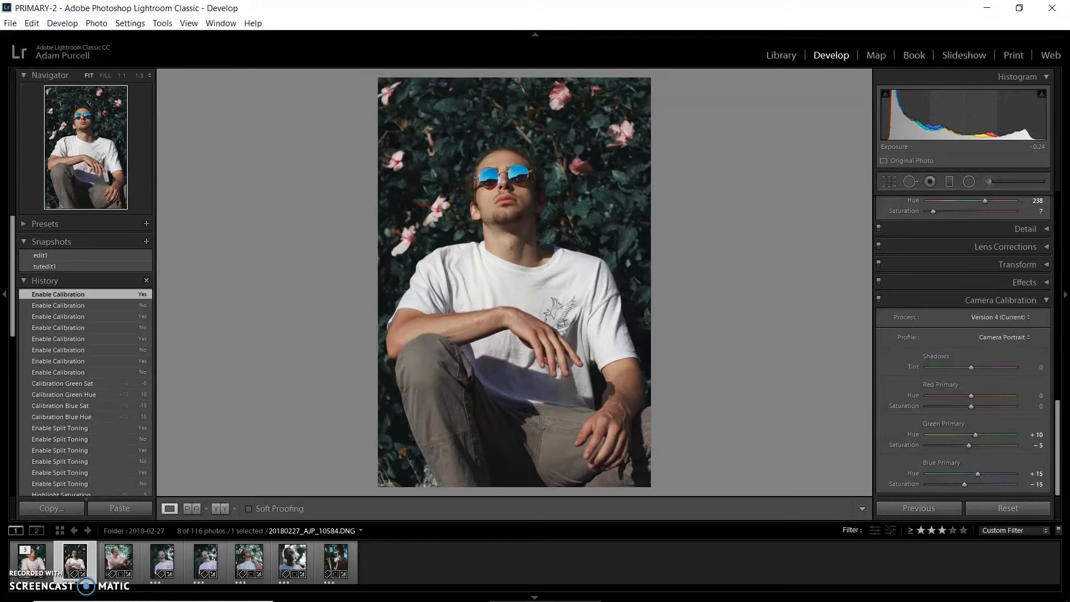
# Step: Lower the exposure slightly and toggle the before/after view to compare the edited photo with the original
pyautogui.moveTo(969, 116); pyautogui.dragTo(974, 116)
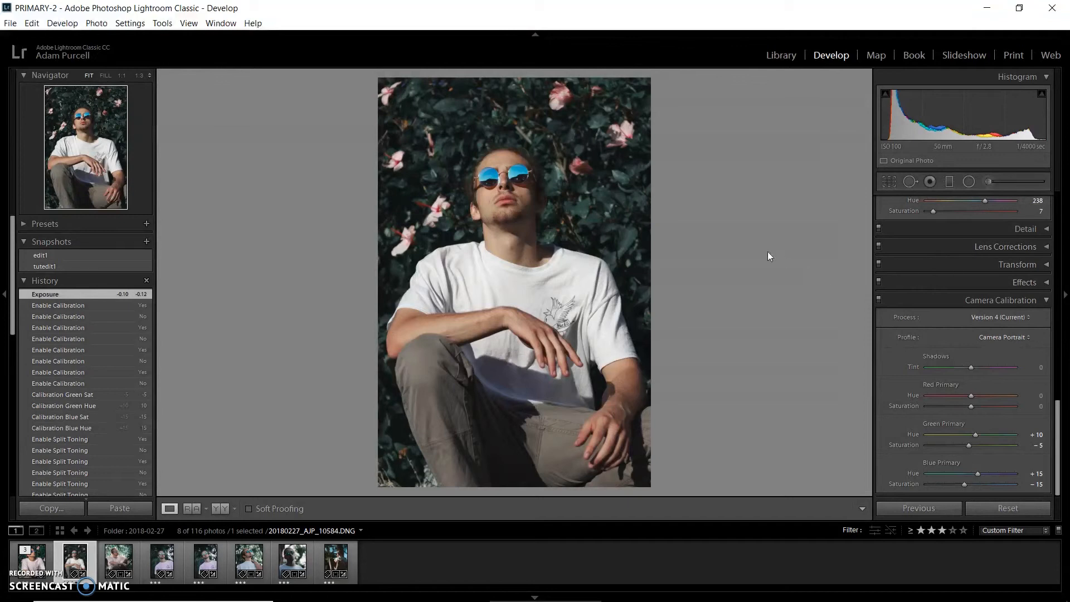
pyautogui.press('\\')
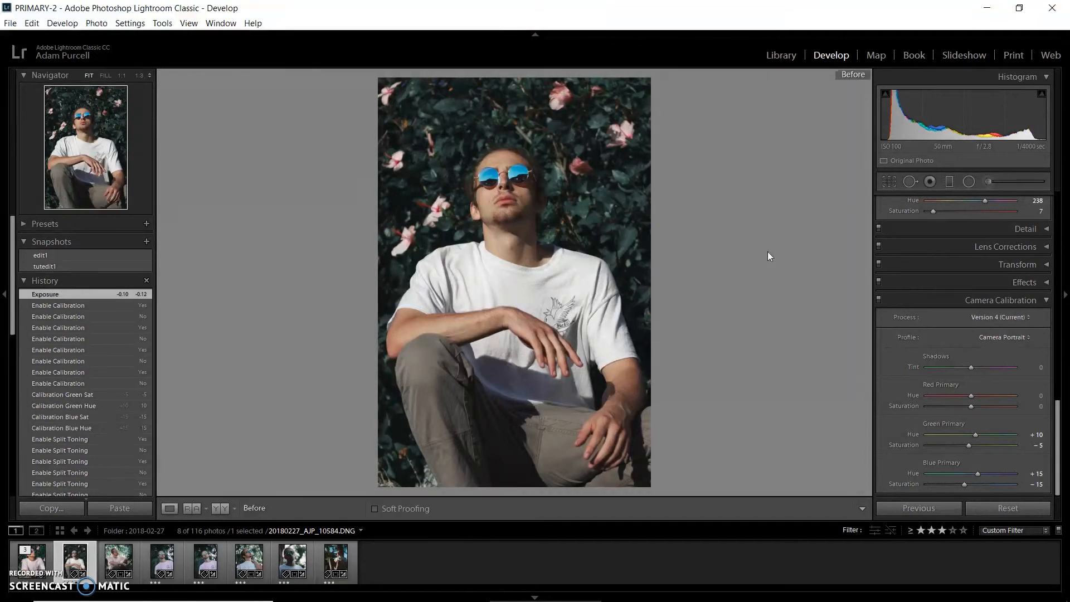
pyautogui.press('\\')
pyautogui.press('\\')
pyautogui.press('\\')
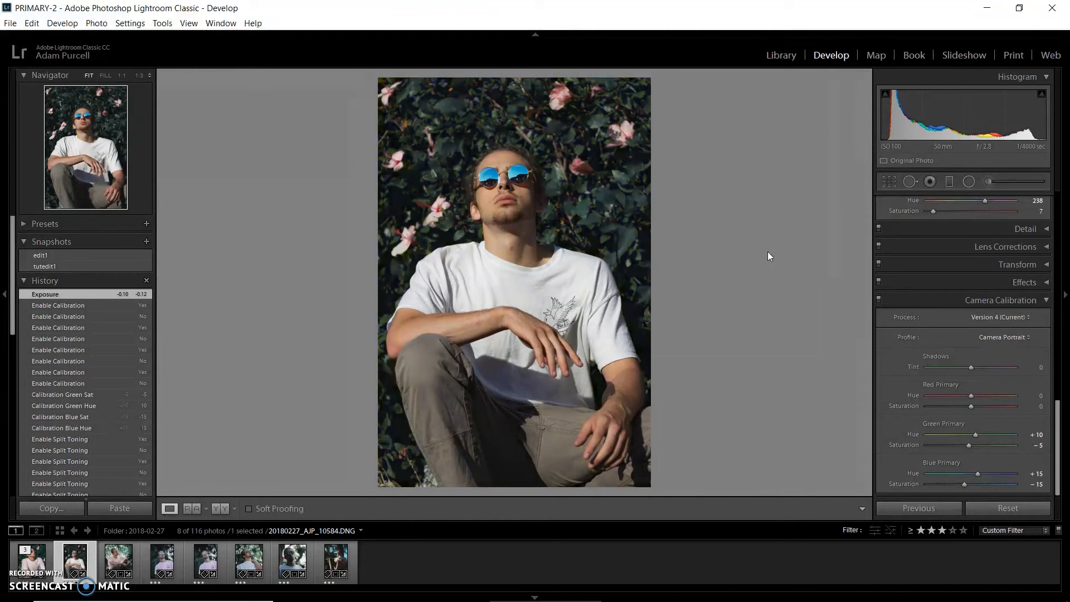
pyautogui.press('\\')
pyautogui.press('\\')
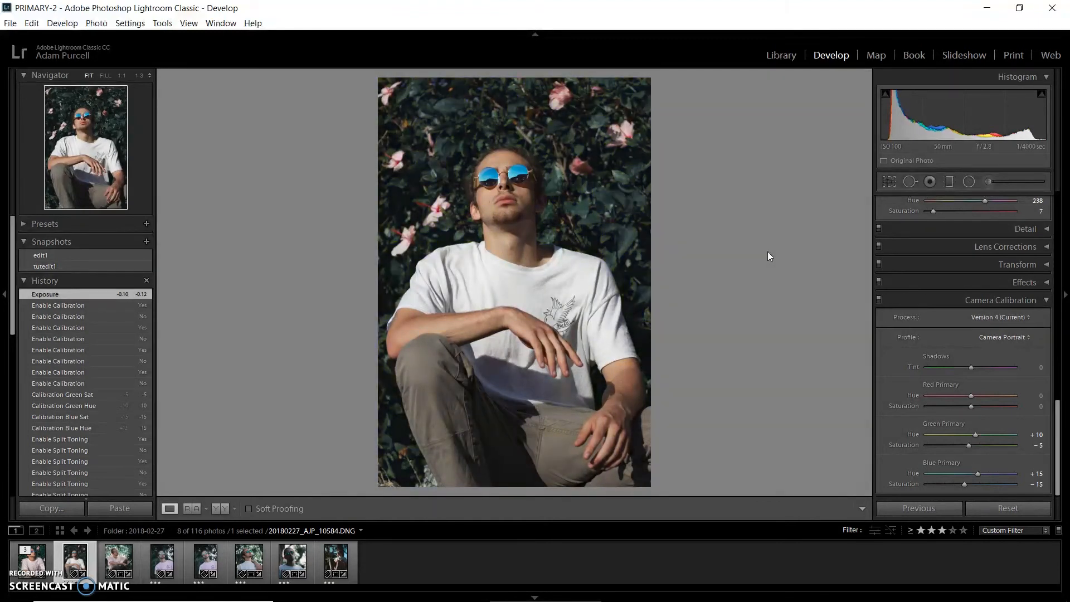